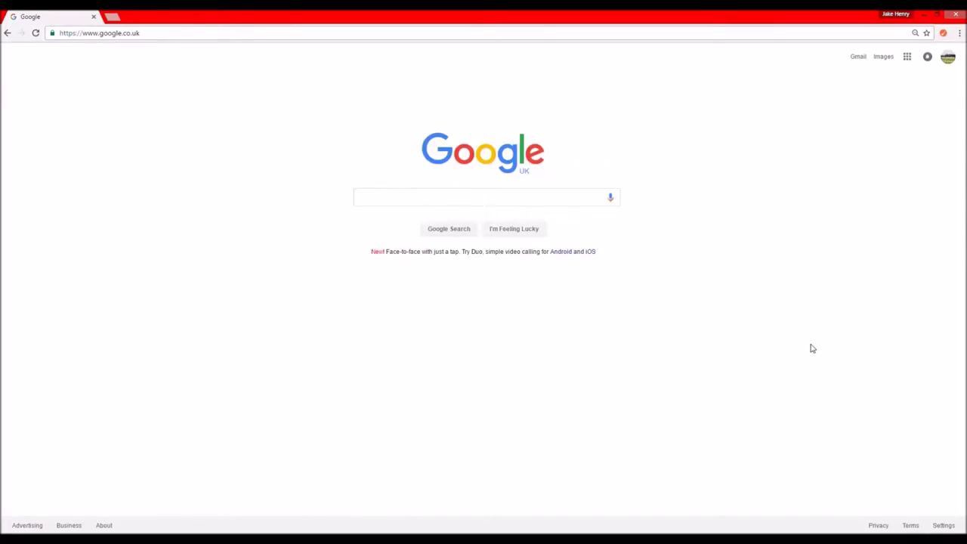
Step: Search for gkchain.com, download the 64-bit Windows GateKeeper software and run its installer
{"action": "left_click", "coordinate": [508, 195]}
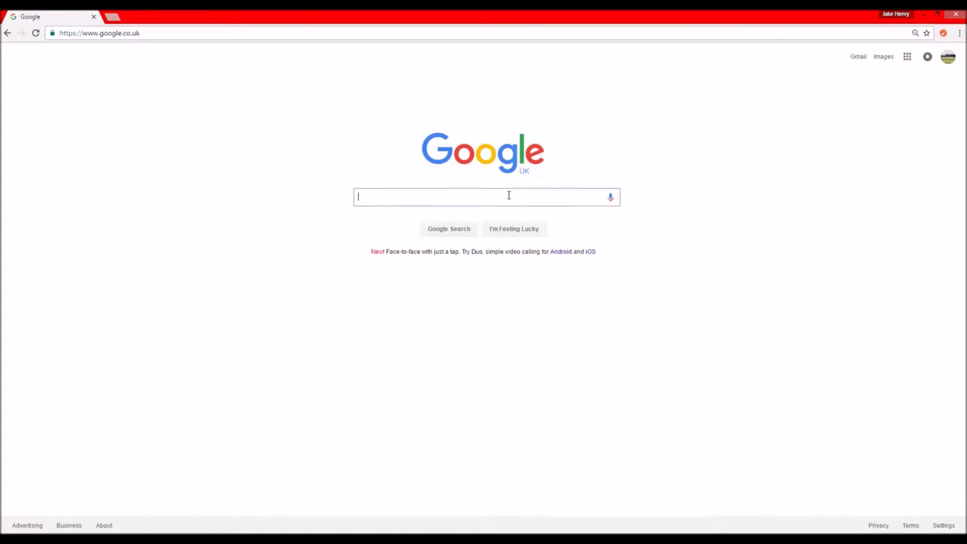
{"action": "type", "text": "g"}
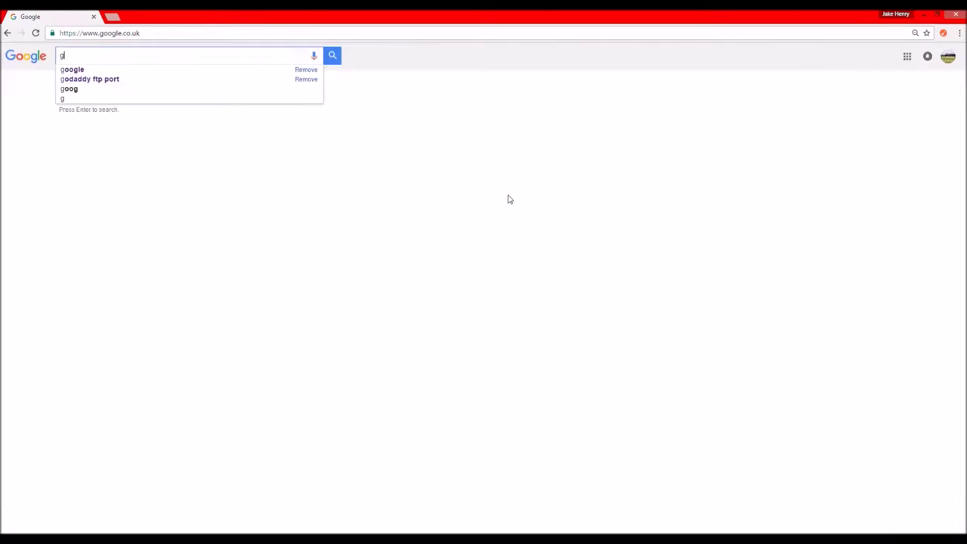
{"action": "type", "text": "kchain.co"}
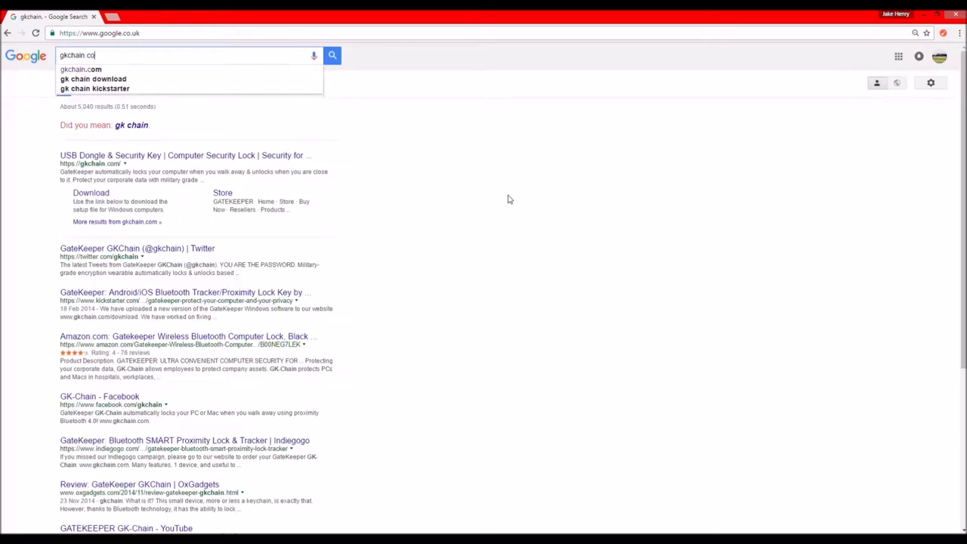
{"action": "key", "text": "Return"}
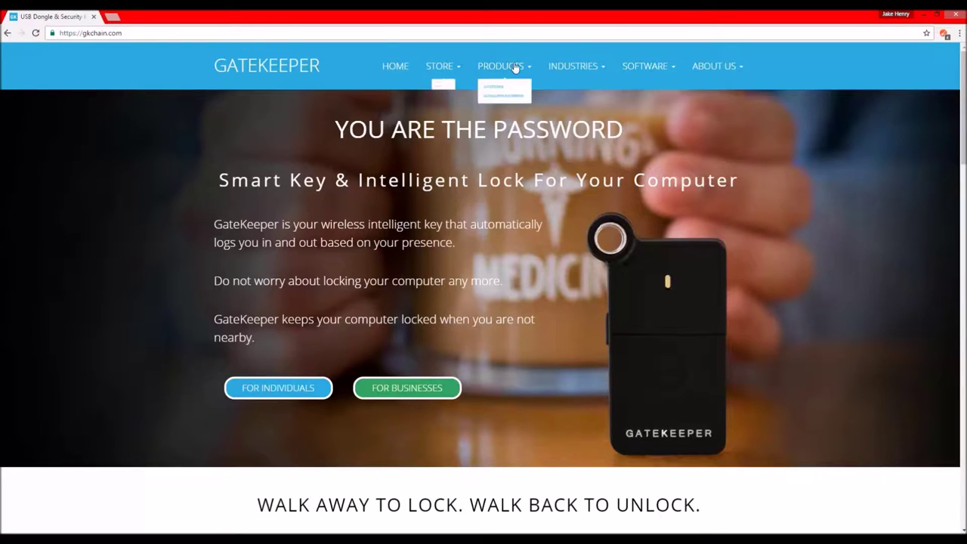
{"action": "mouse_move", "coordinate": [647, 66]}
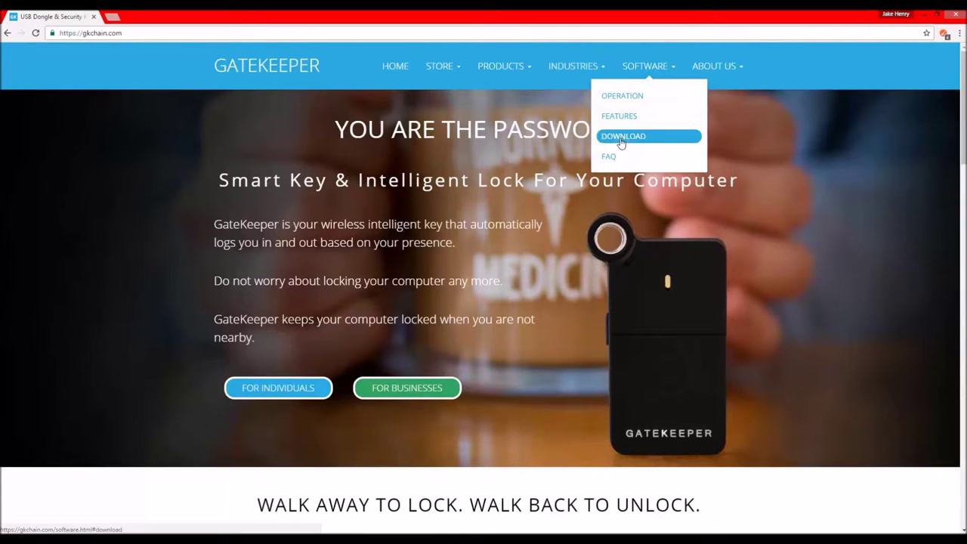
{"action": "left_click", "coordinate": [621, 140]}
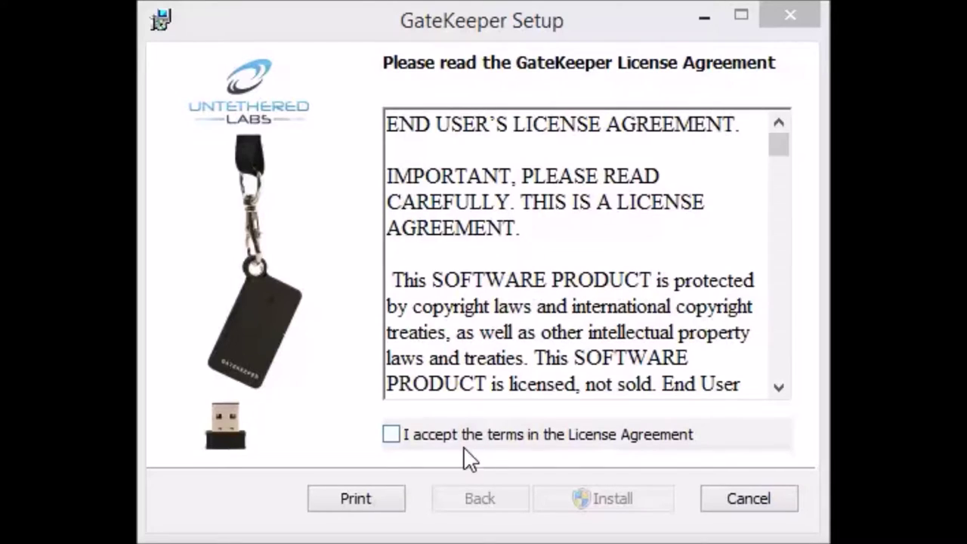
Step: Accept the license and install GateKeeper, allowing its device driver through Windows Security
{"action": "left_click", "coordinate": [466, 446]}
{"action": "left_click", "coordinate": [615, 502]}
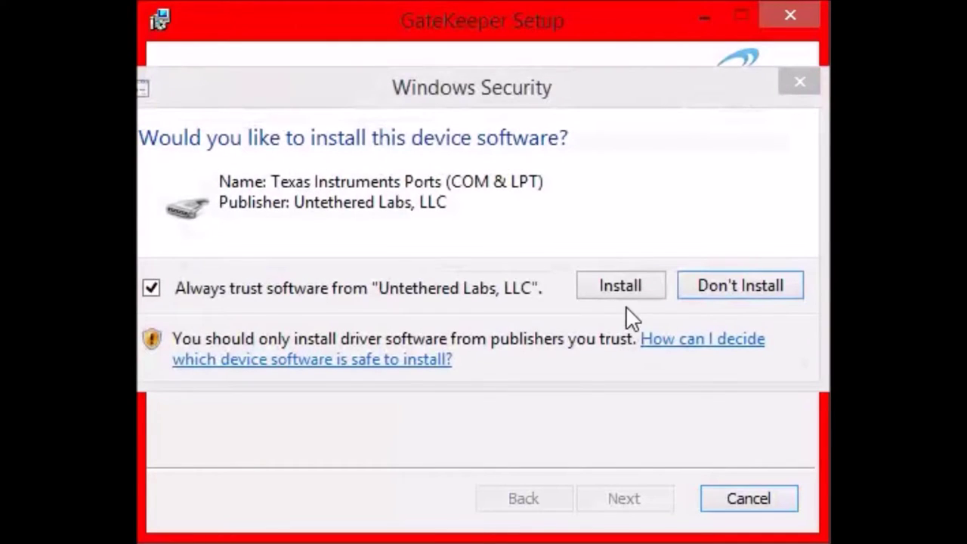
{"action": "left_click", "coordinate": [620, 287]}
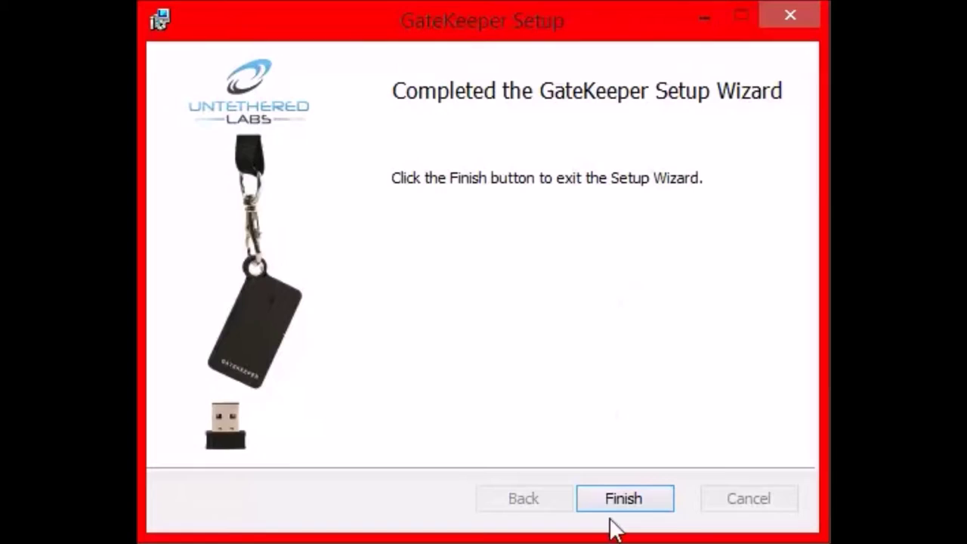
{"action": "left_click", "coordinate": [629, 504]}
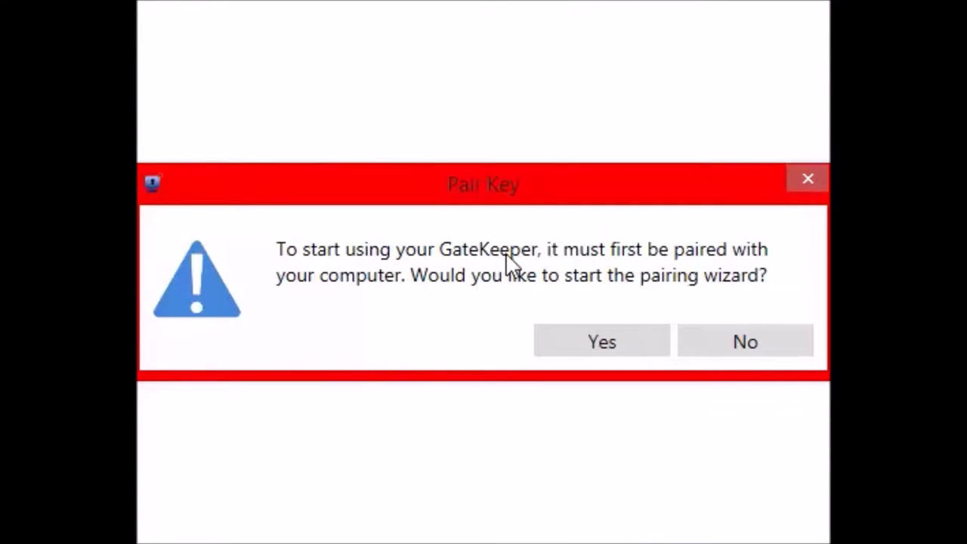
Step: Pair the key, store the Windows password for login, and skip choosing a PIN
{"action": "left_click", "coordinate": [587, 354]}
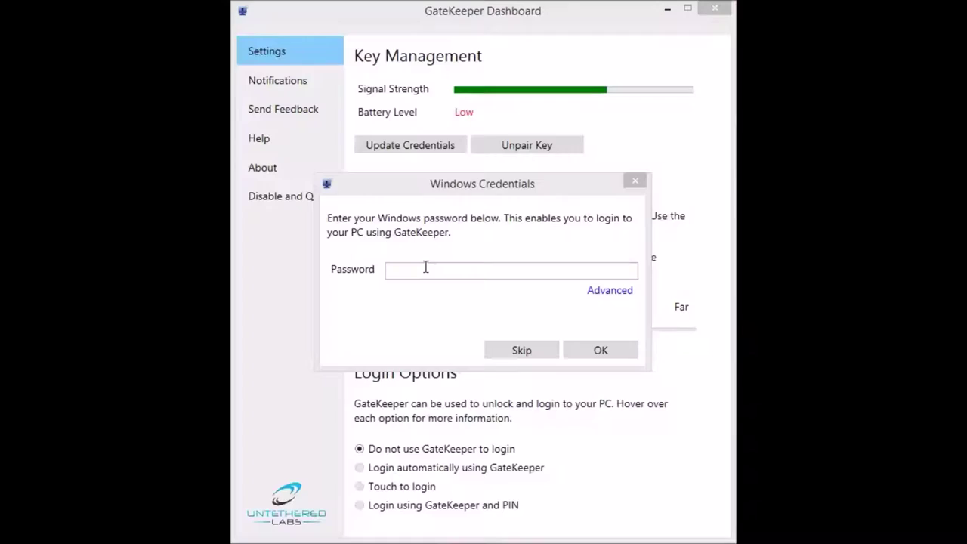
{"action": "left_click", "coordinate": [440, 263]}
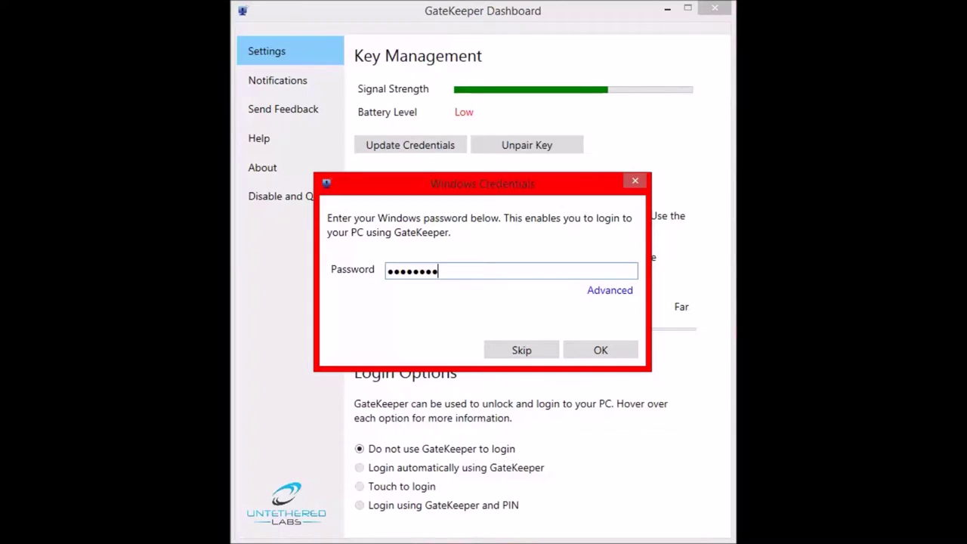
{"action": "key", "text": "Return"}
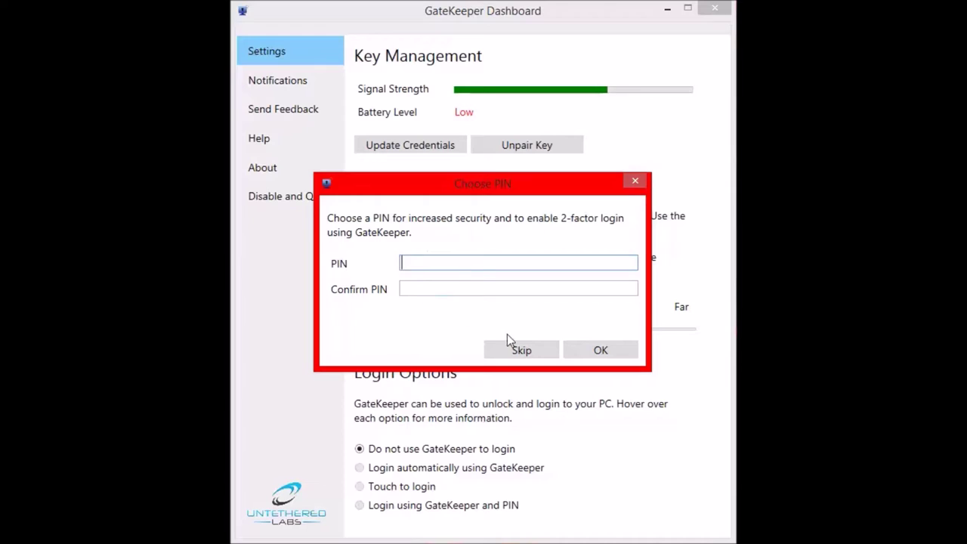
{"action": "left_click", "coordinate": [513, 352]}
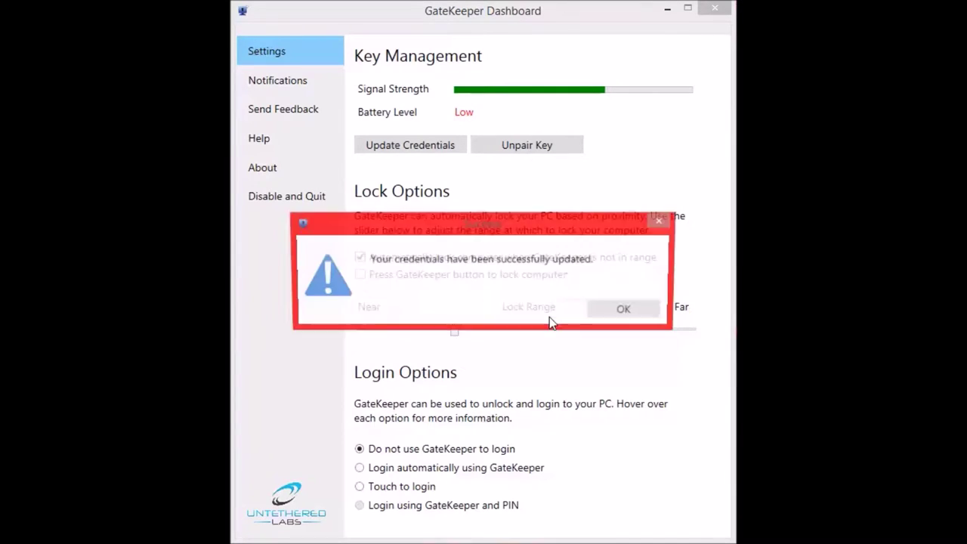
Step: Enable 'Press GateKeeper button to lock computer' and move the Lock Range slider to Far
{"action": "left_click", "coordinate": [605, 314]}
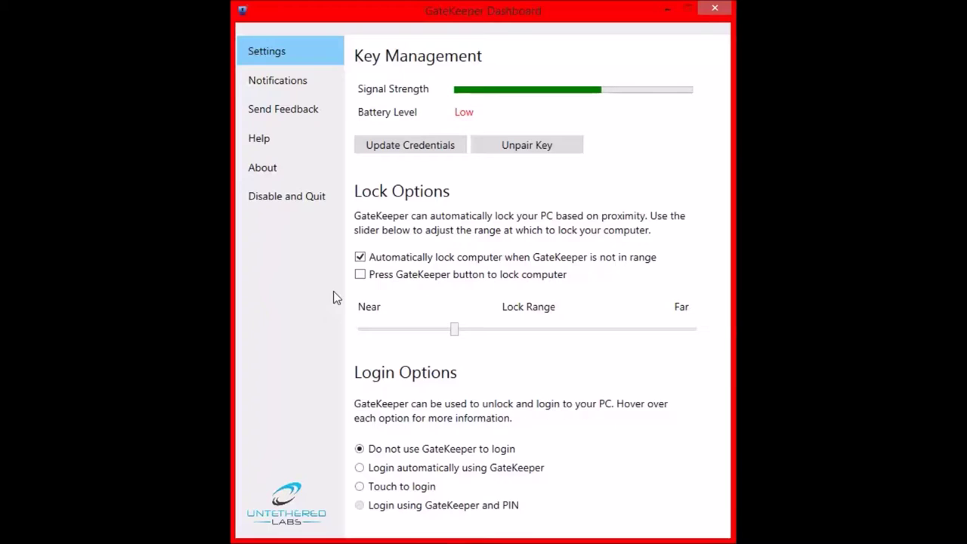
{"action": "left_click", "coordinate": [414, 286]}
{"action": "left_click_drag", "start_coordinate": [454, 330], "coordinate": [364, 343]}
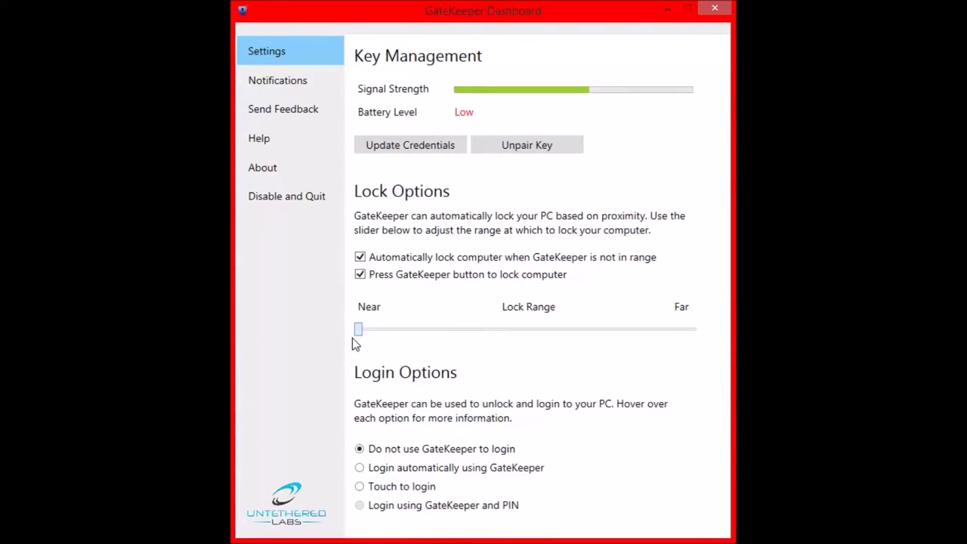
{"action": "left_click_drag", "start_coordinate": [359, 330], "coordinate": [527, 331]}
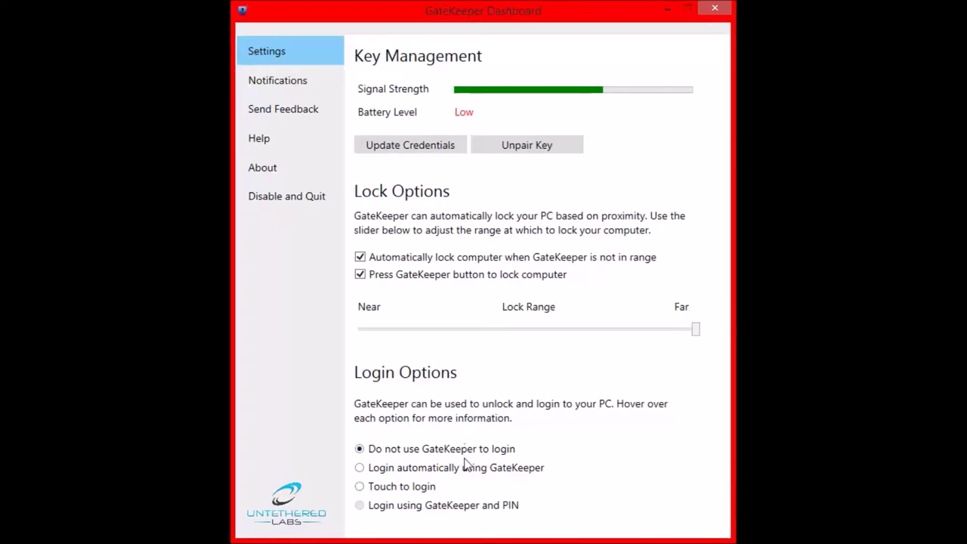
{"action": "mouse_move", "coordinate": [453, 468]}
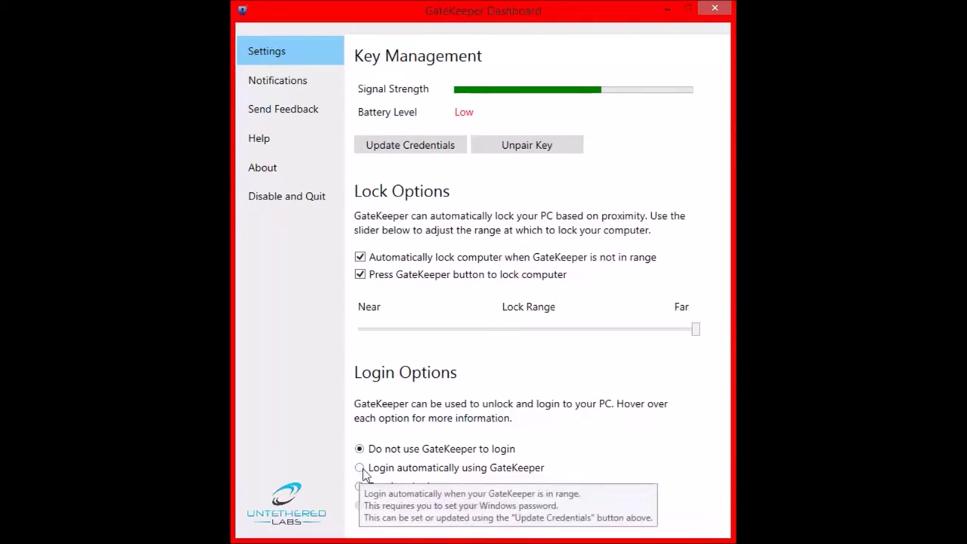
Step: Set login to Touch to login, then confirm Disable and Quit
{"action": "left_click", "coordinate": [469, 470]}
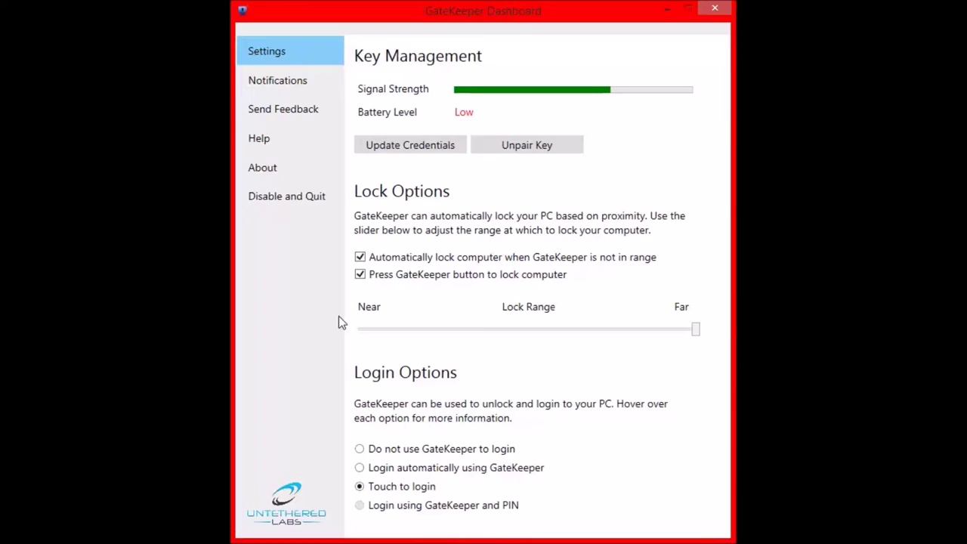
{"action": "left_click", "coordinate": [285, 200]}
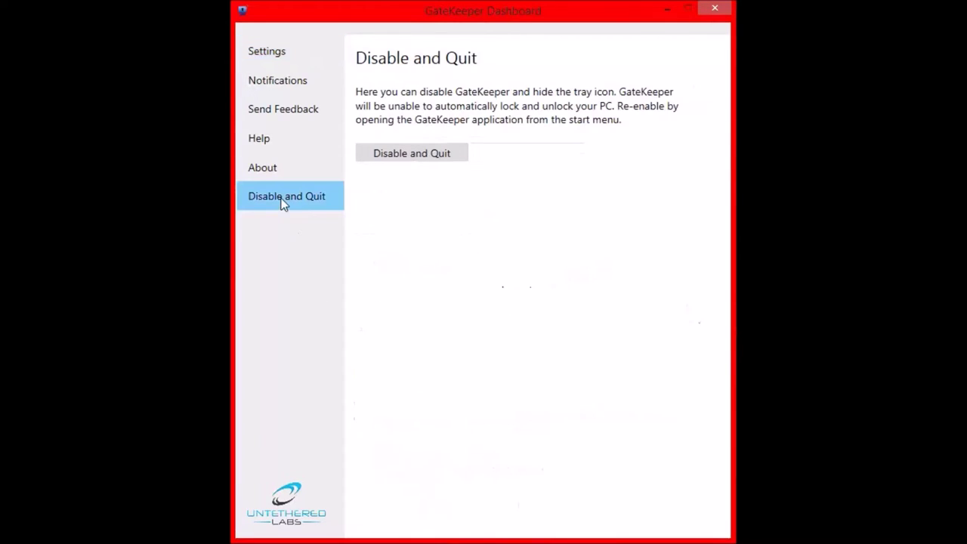
{"action": "left_click", "coordinate": [390, 151]}
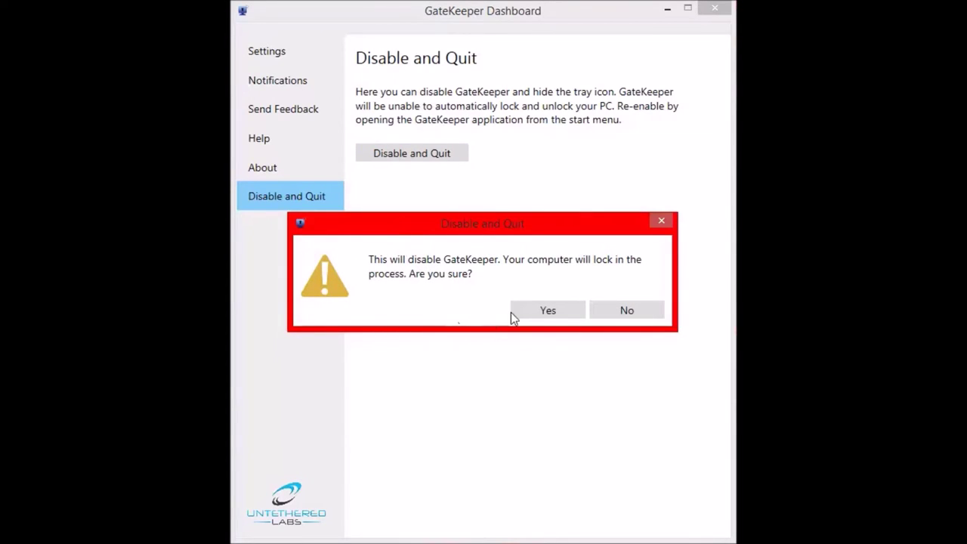
{"action": "left_click", "coordinate": [538, 313]}
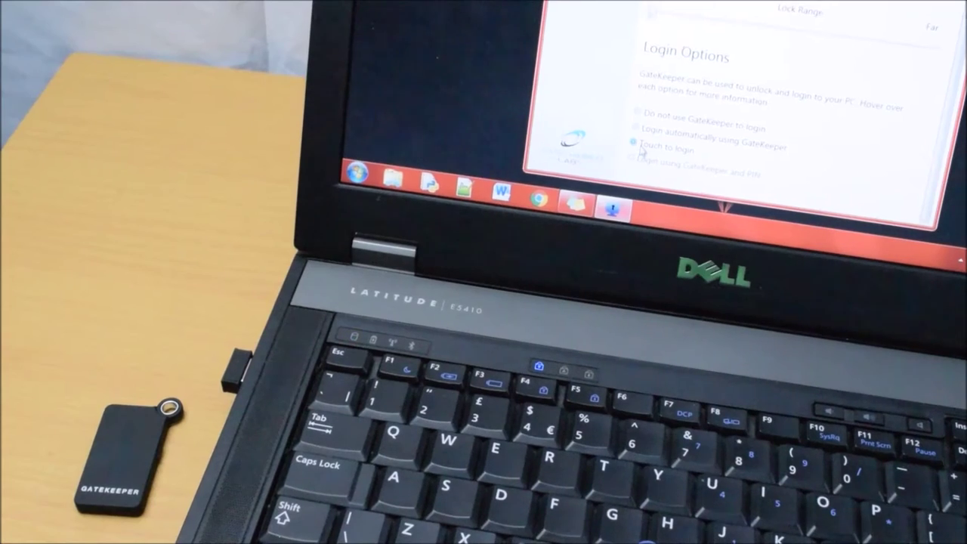